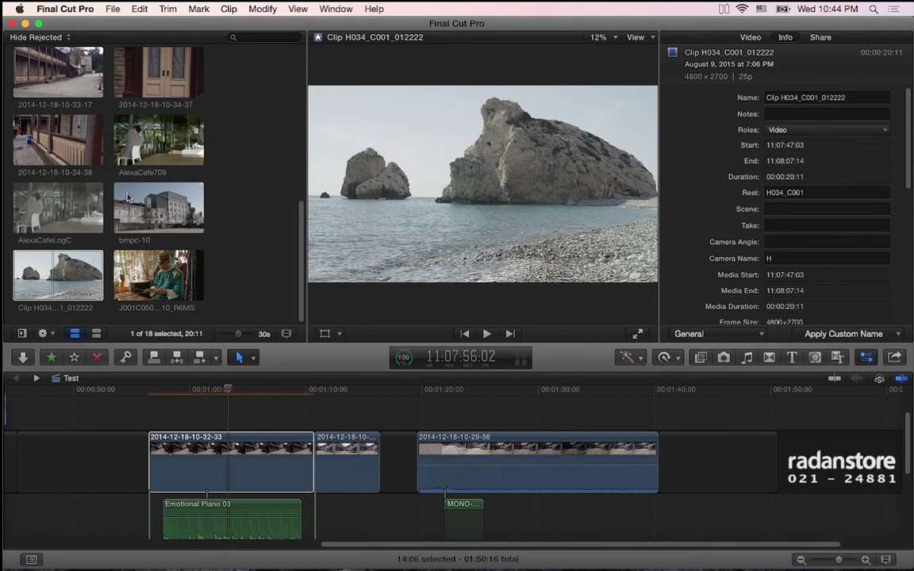
Step: Select the AlexaCafe709 clip to show its 1920×1080, 25p metadata and reel A004R1TS
left_click(146, 151)
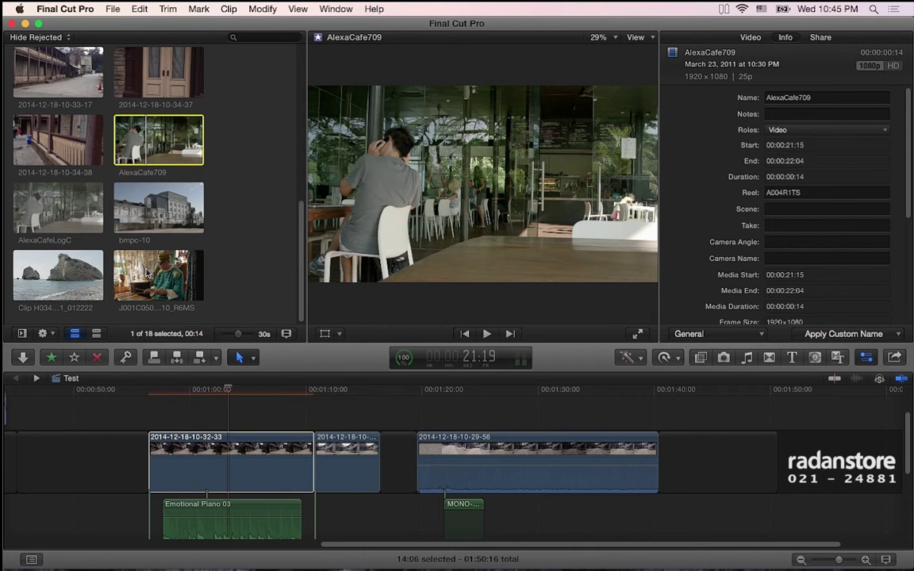
Step: Select the bmpc-10 clip and scroll its metadata from notes and camera name to File Information and back
left_click(132, 200)
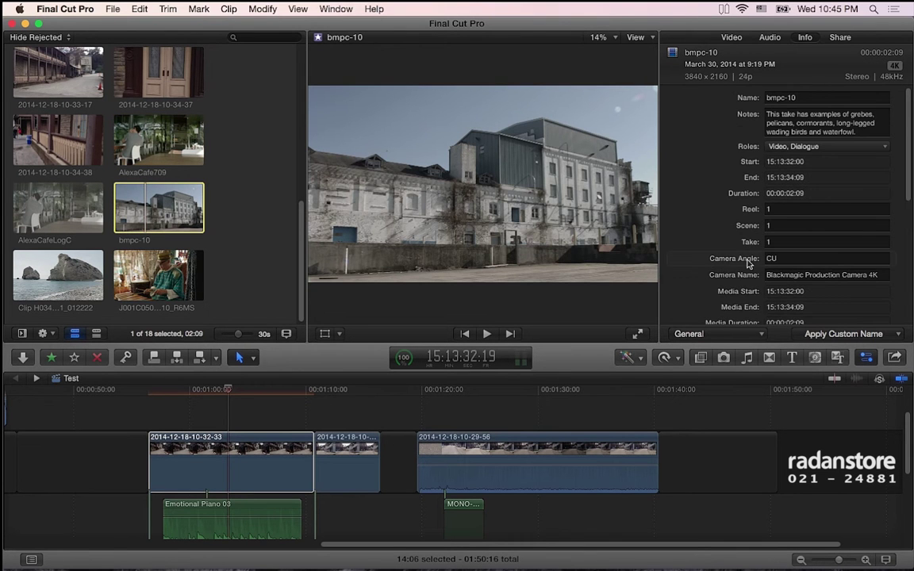
scroll(714, 246, "down", 3)
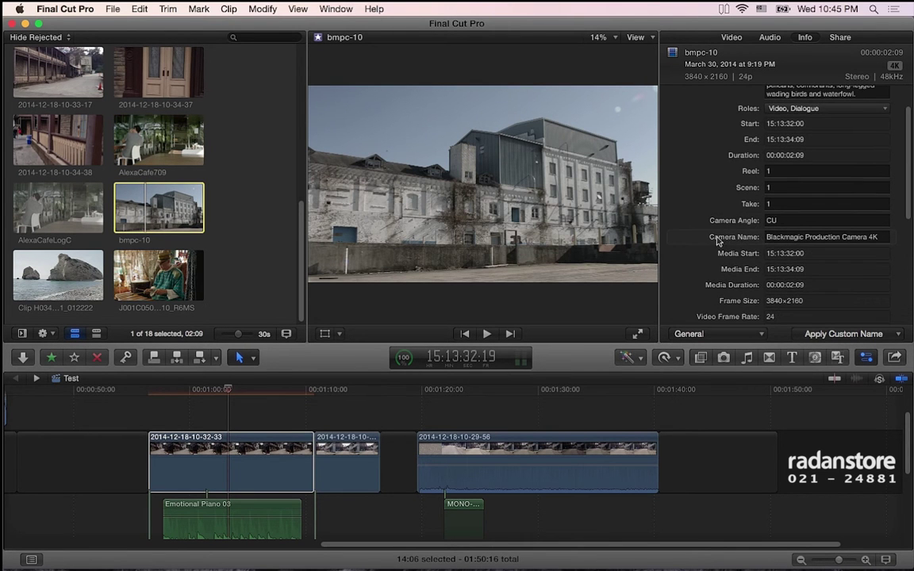
scroll(714, 249, "down", 2)
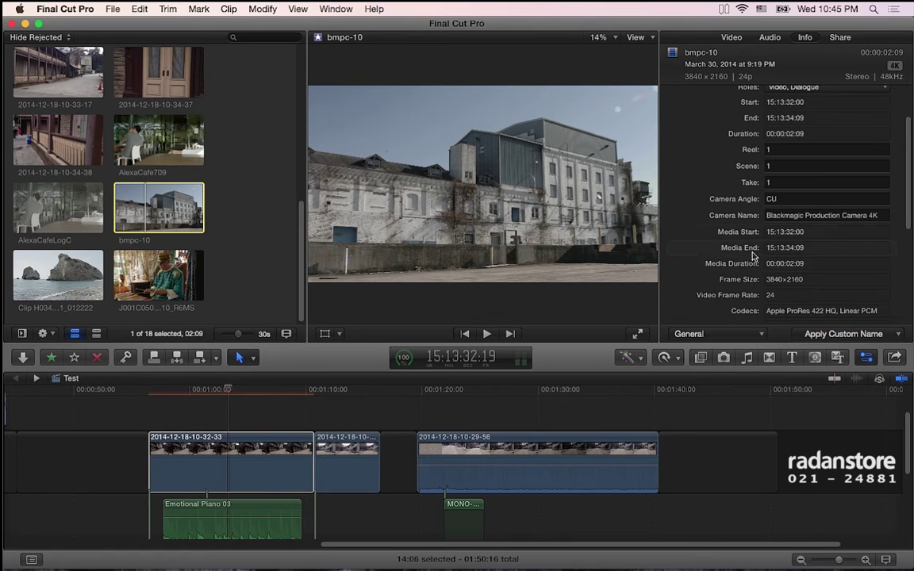
scroll(698, 234, "down", 3)
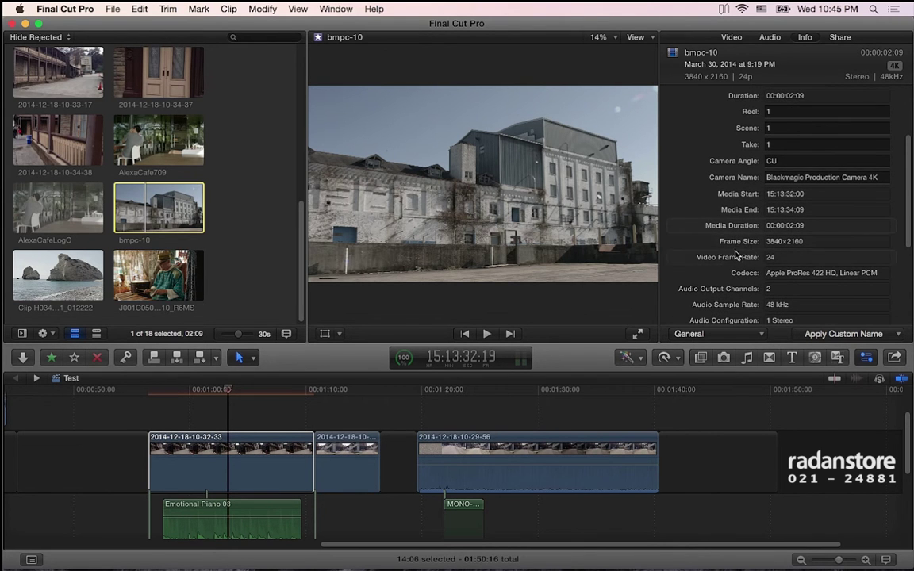
scroll(738, 252, "down", 2)
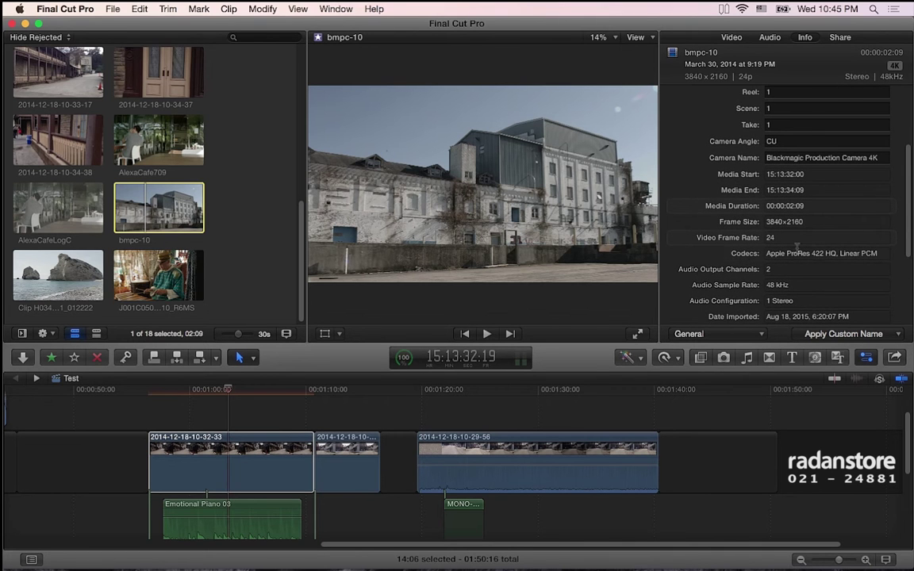
scroll(793, 254, "down", 5)
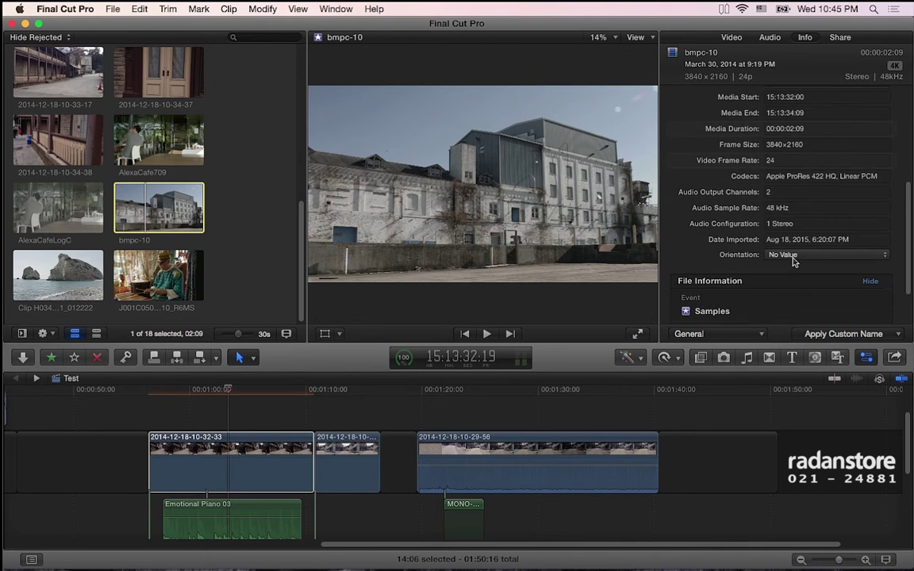
scroll(792, 260, "up", 3)
scroll(791, 262, "up", 1)
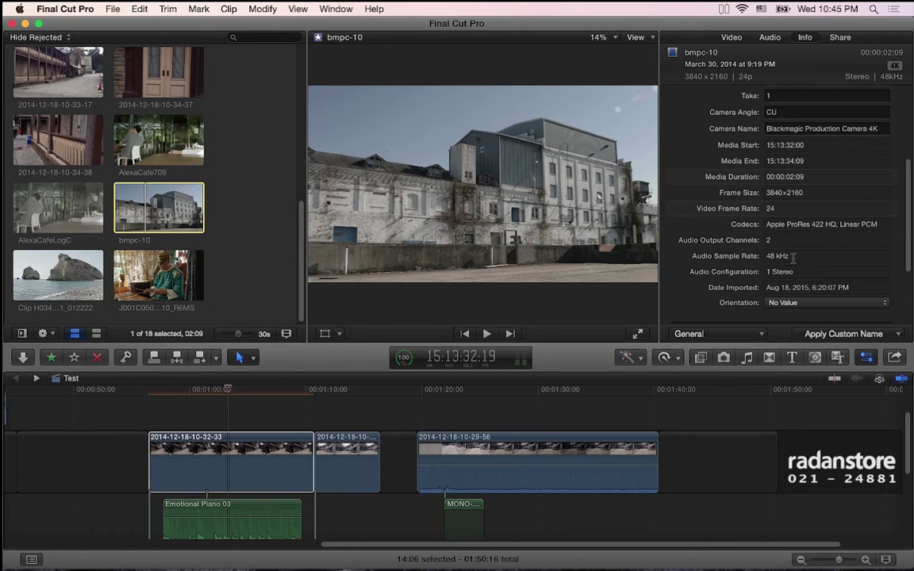
scroll(762, 174, "up", 5)
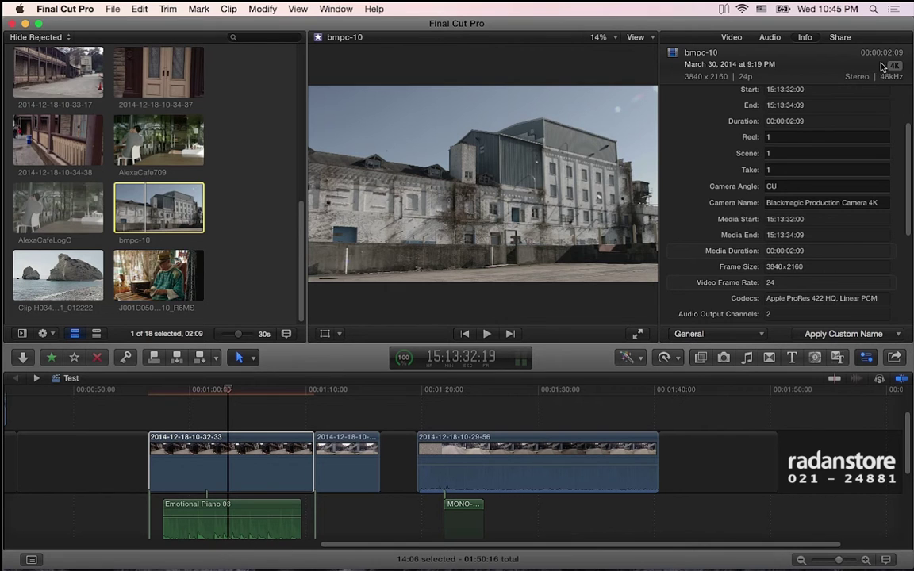
scroll(809, 291, "up", 5)
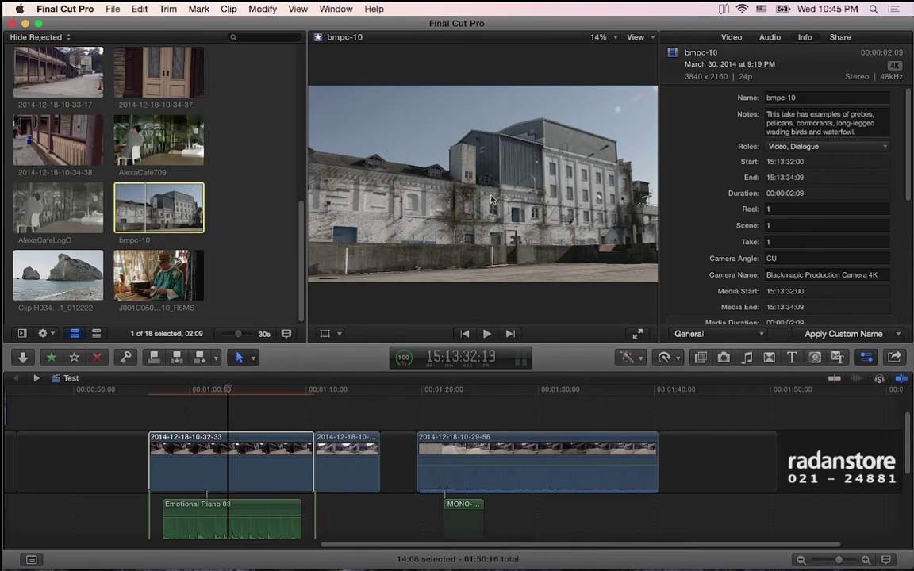
Step: Scroll again through bmpc-10's technical and file details, then select Clip H034_C001_012222
scroll(723, 230, "down", 5)
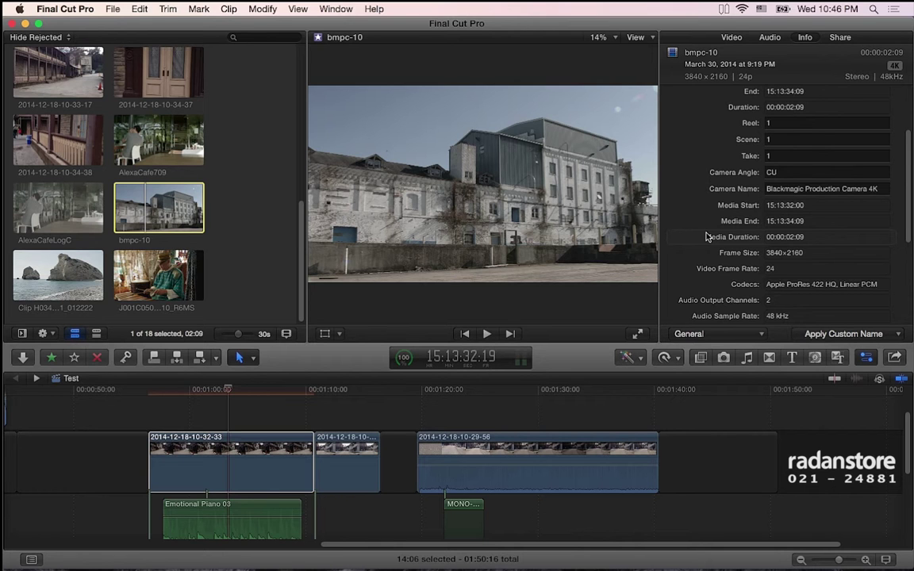
scroll(738, 242, "up", 3)
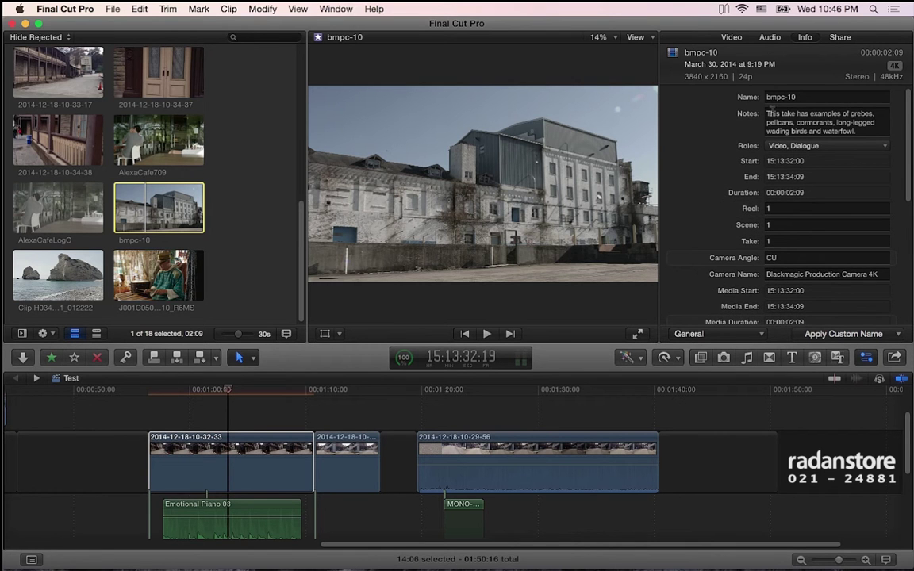
scroll(754, 113, "down", 1)
scroll(795, 115, "down", 5)
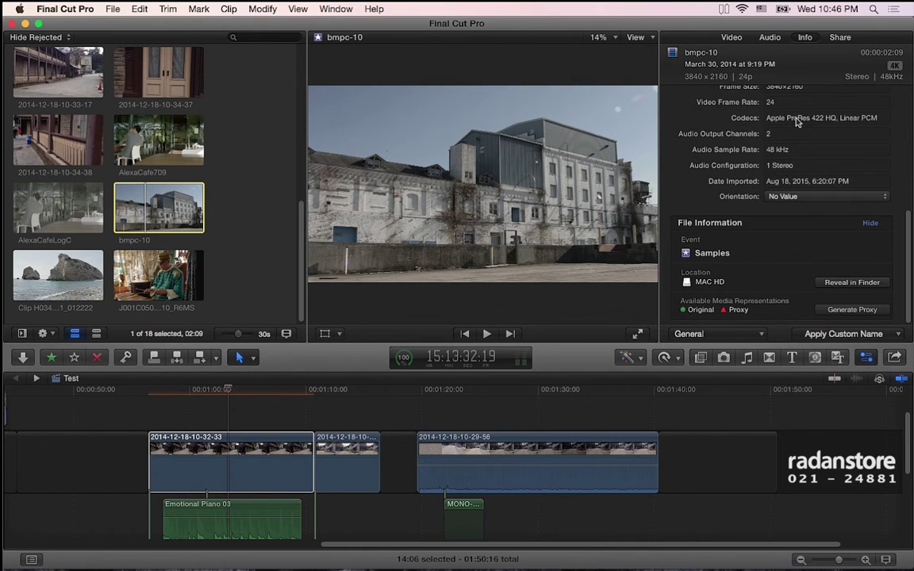
scroll(797, 120, "up", 1)
scroll(797, 120, "up", 2)
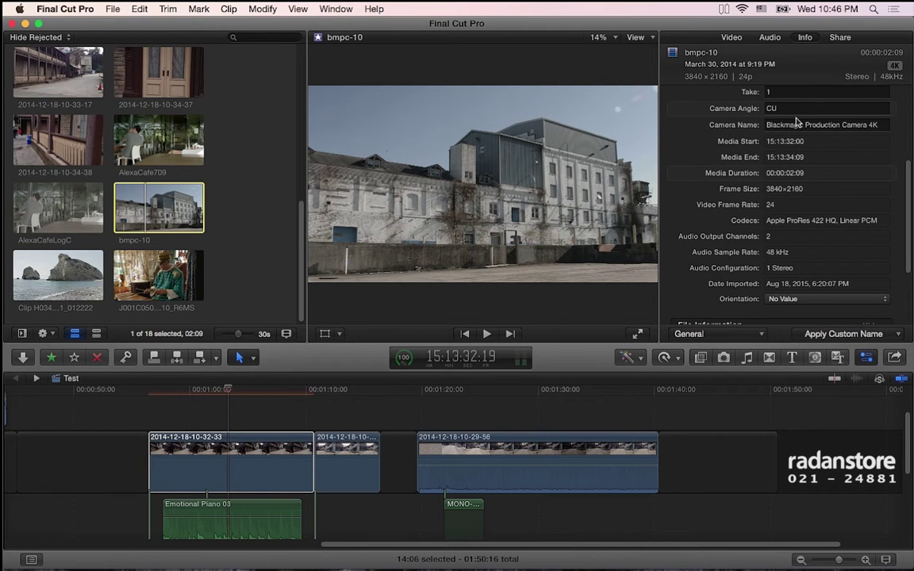
left_click(64, 276)
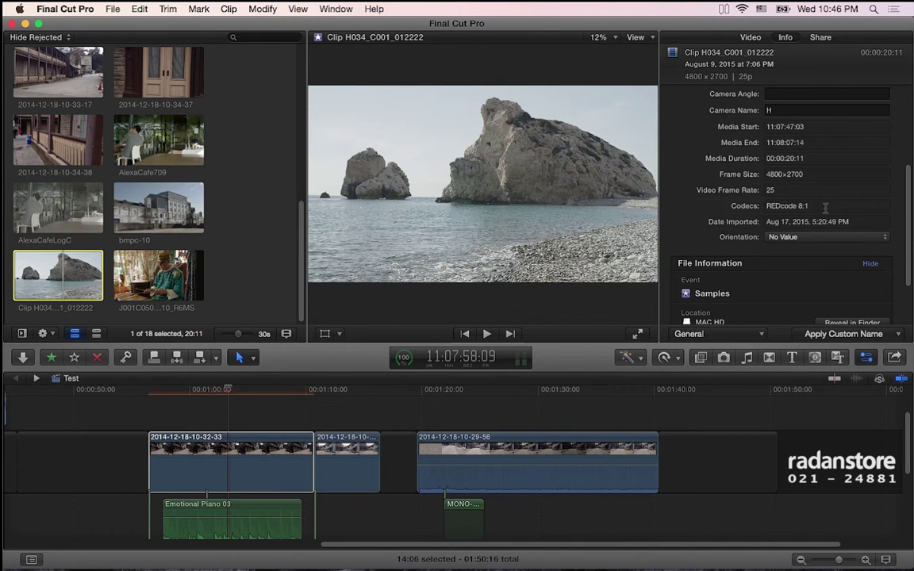
Step: Review Clip H034's REDcode codec and file information, then open the metadata view pop-up
scroll(753, 218, "up", 5)
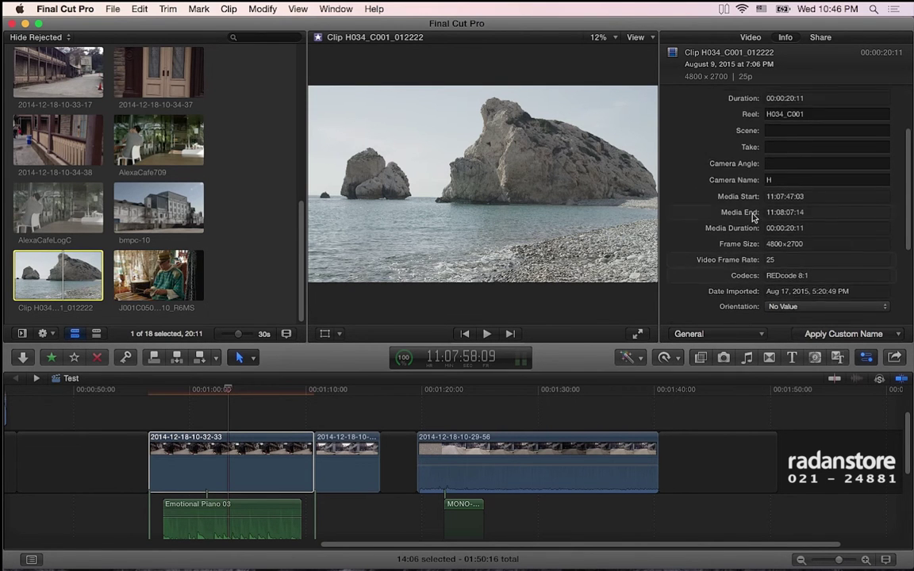
scroll(753, 216, "down", 4)
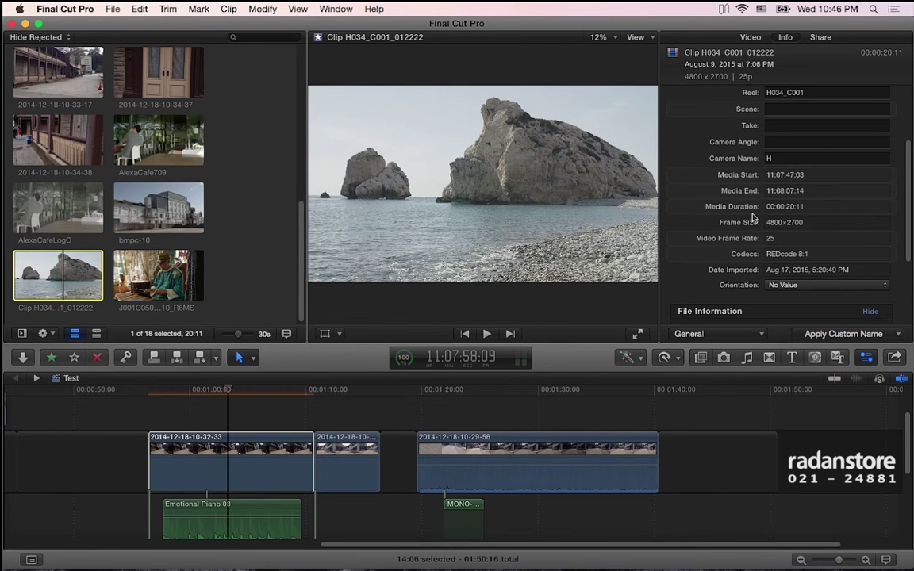
scroll(754, 218, "down", 5)
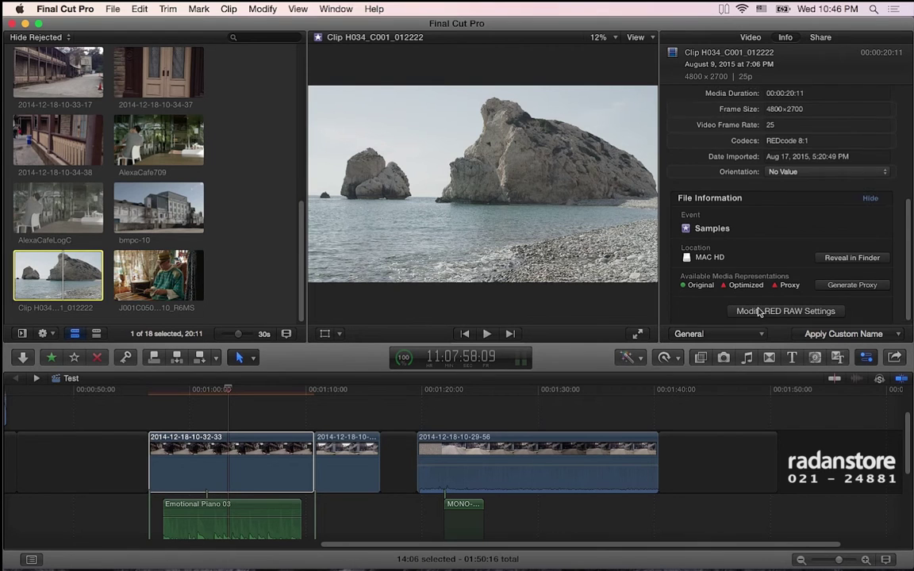
scroll(686, 309, "up", 9)
left_click(721, 332)
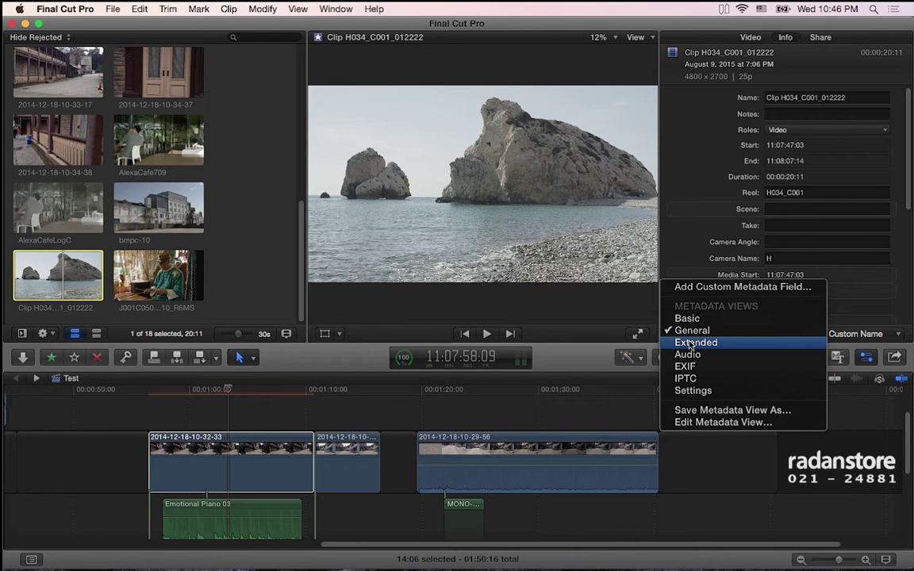
Step: View Clip H034 in Extended metadata for device manufacturer and model, then switch to Basic
left_click(692, 345)
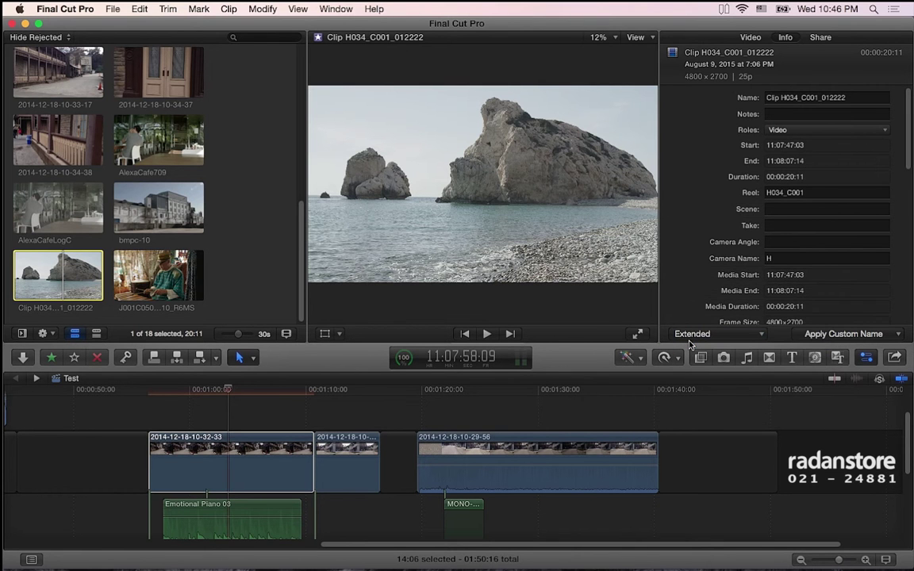
left_click_drag(906, 143, 900, 236)
scroll(901, 236, "up", 4)
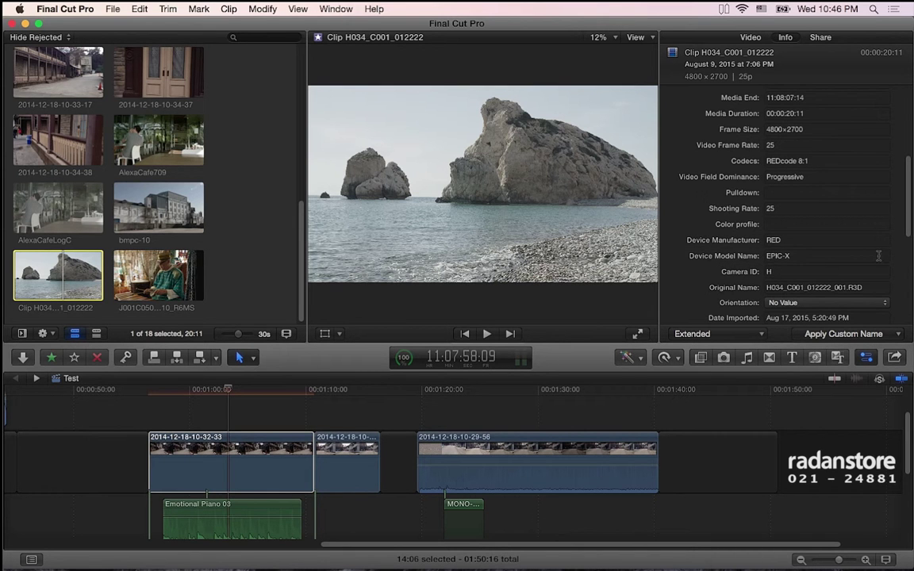
scroll(910, 206, "up", 2)
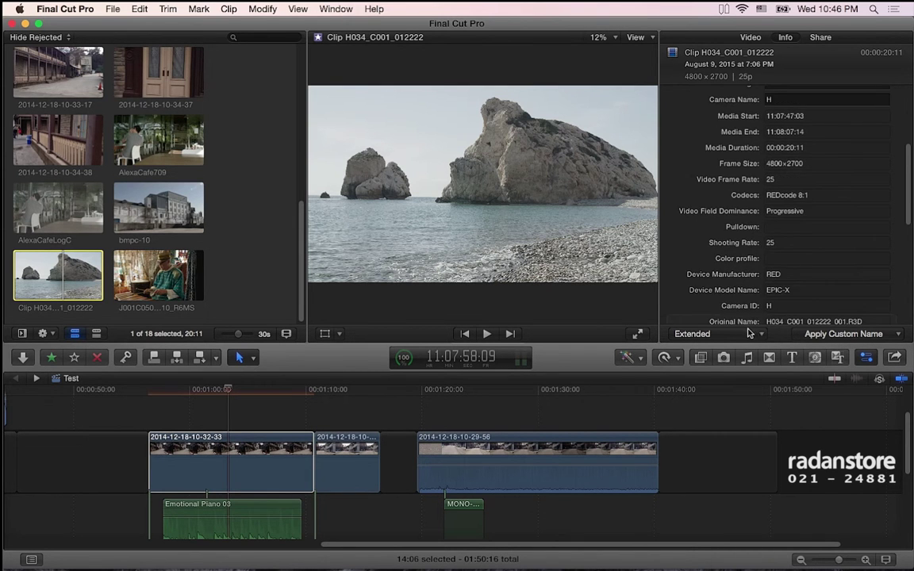
left_click(698, 333)
left_click(737, 307)
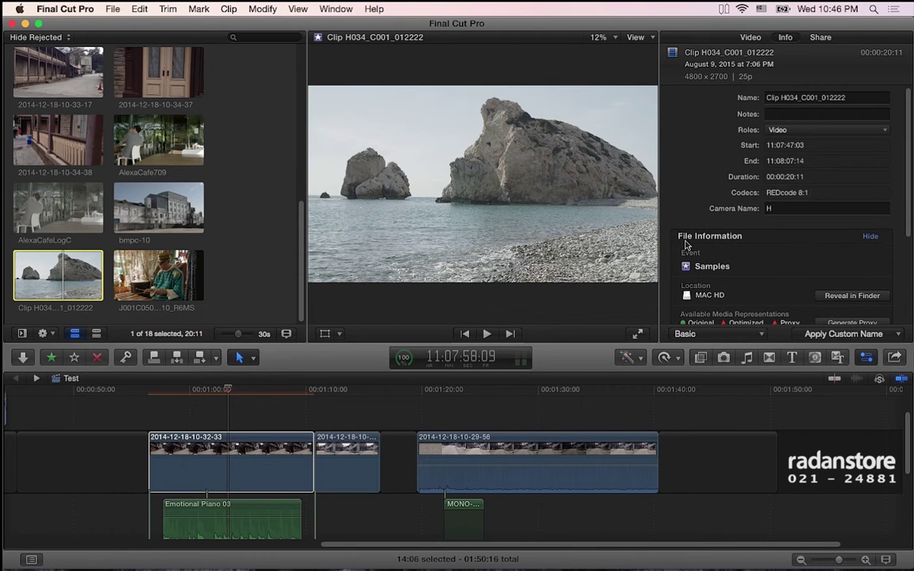
left_click(758, 337)
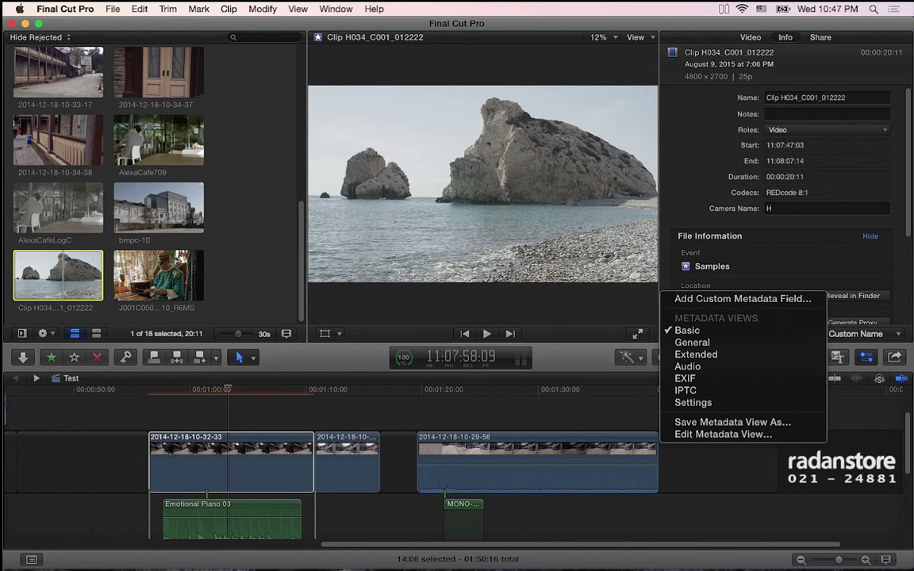
left_click(820, 203)
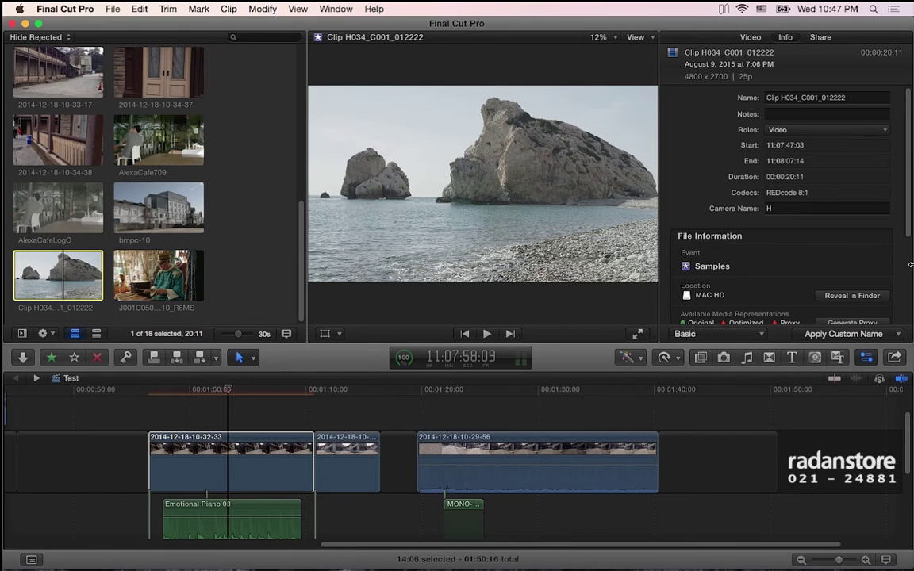
scroll(910, 264, "down", 5)
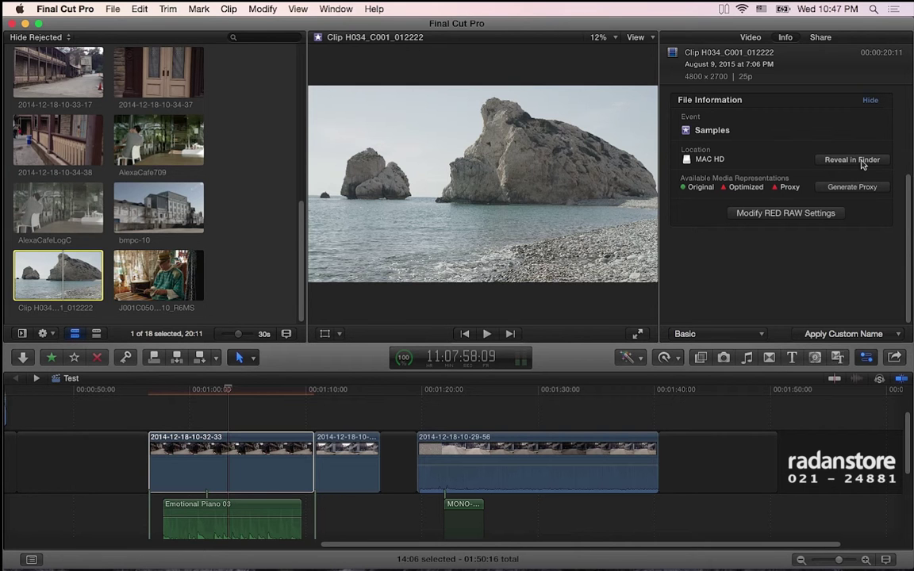
left_click(113, 9)
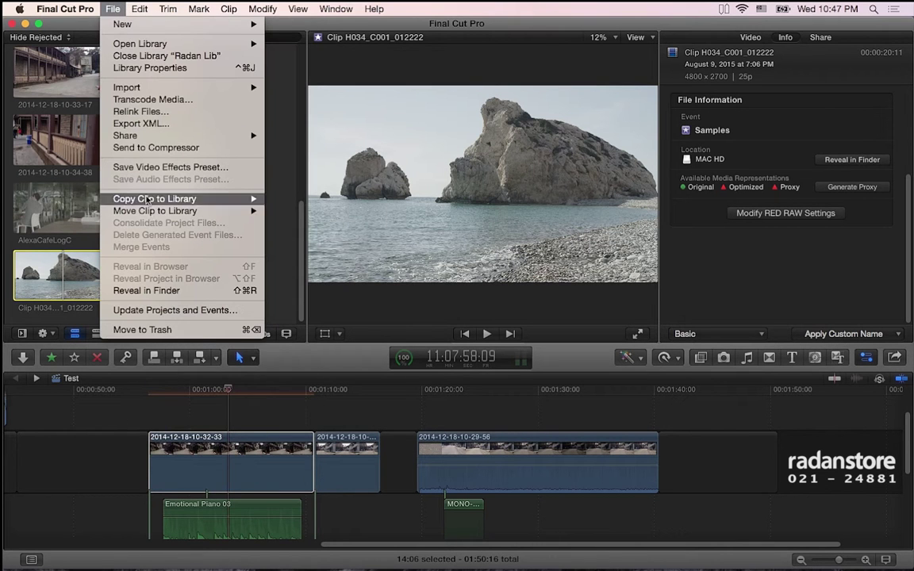
left_click(766, 231)
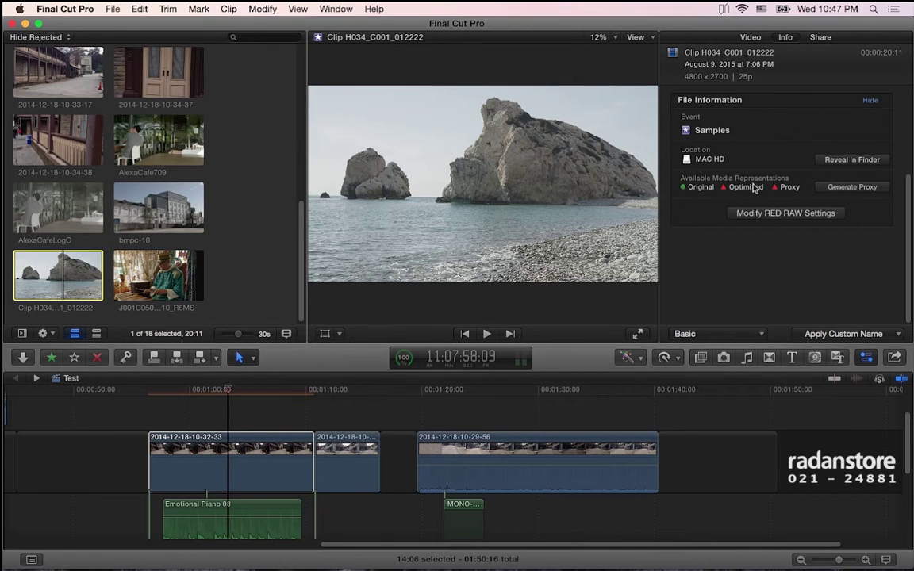